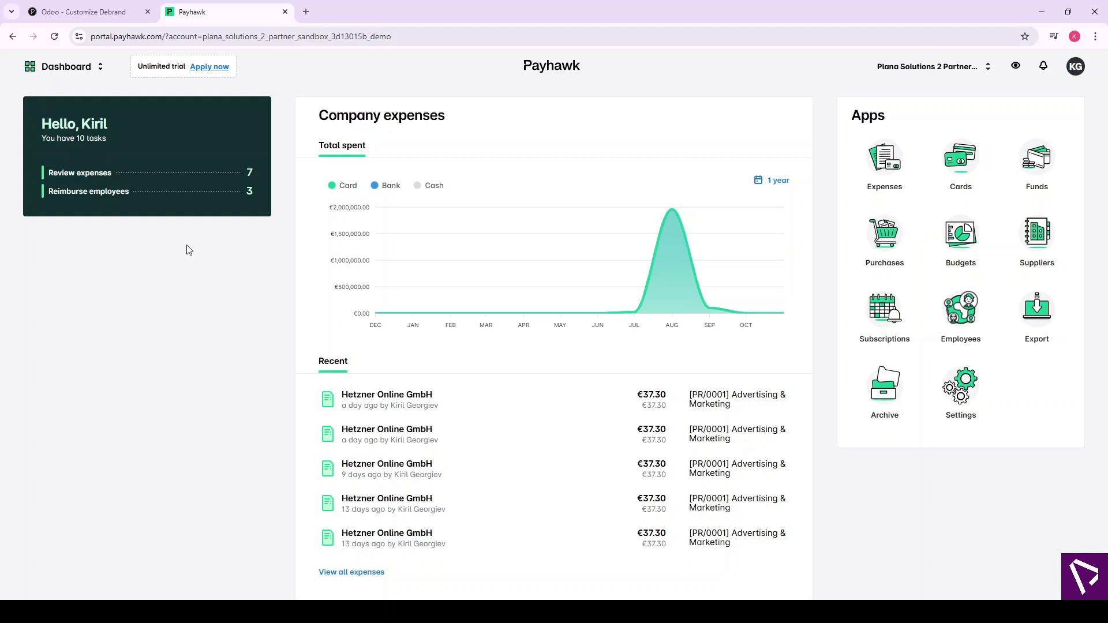
Add a new company cash expense from the file Hetzner_2024-09-21_R0024721575.pdf in Expenses
{"action": "mouse_move", "coordinate": [74, 80]}
{"action": "left_click", "coordinate": [72, 67]}
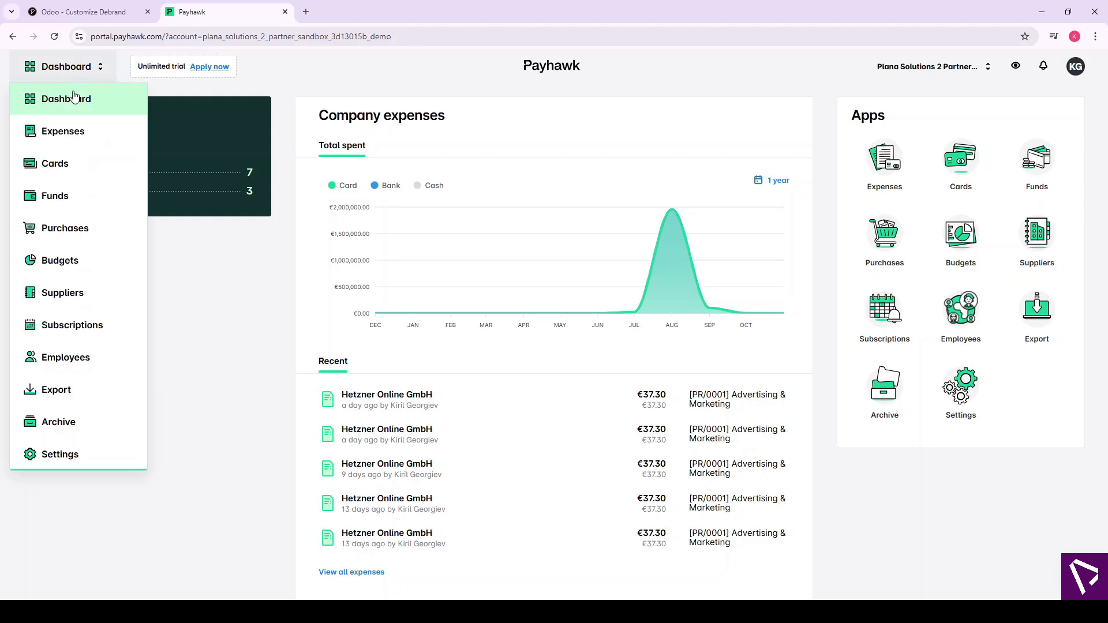
{"action": "left_click", "coordinate": [83, 137]}
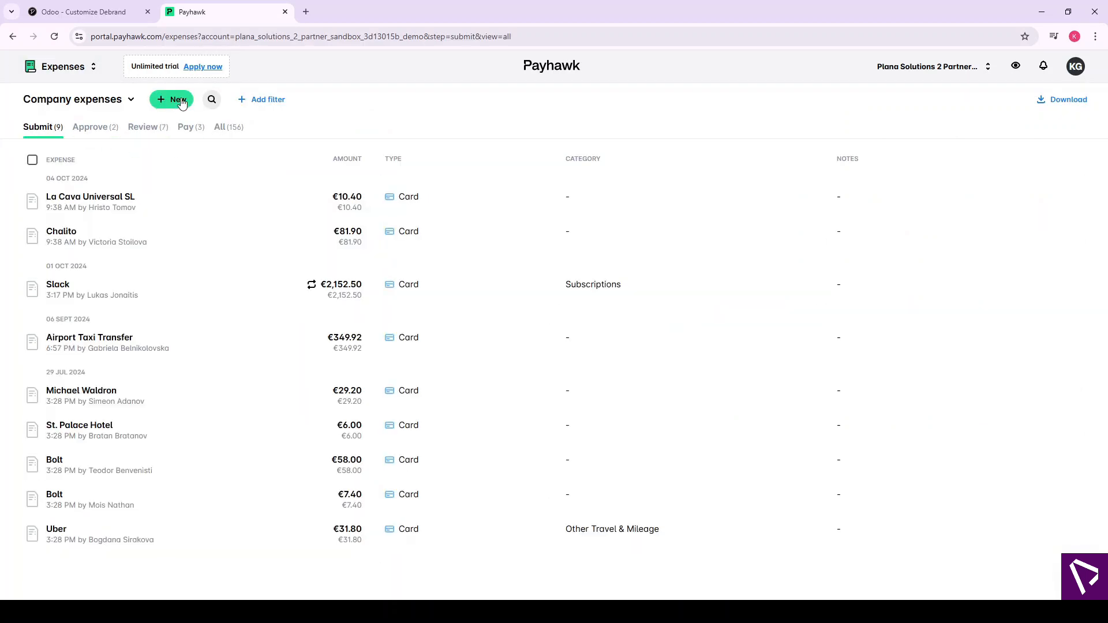
{"action": "left_click", "coordinate": [165, 102]}
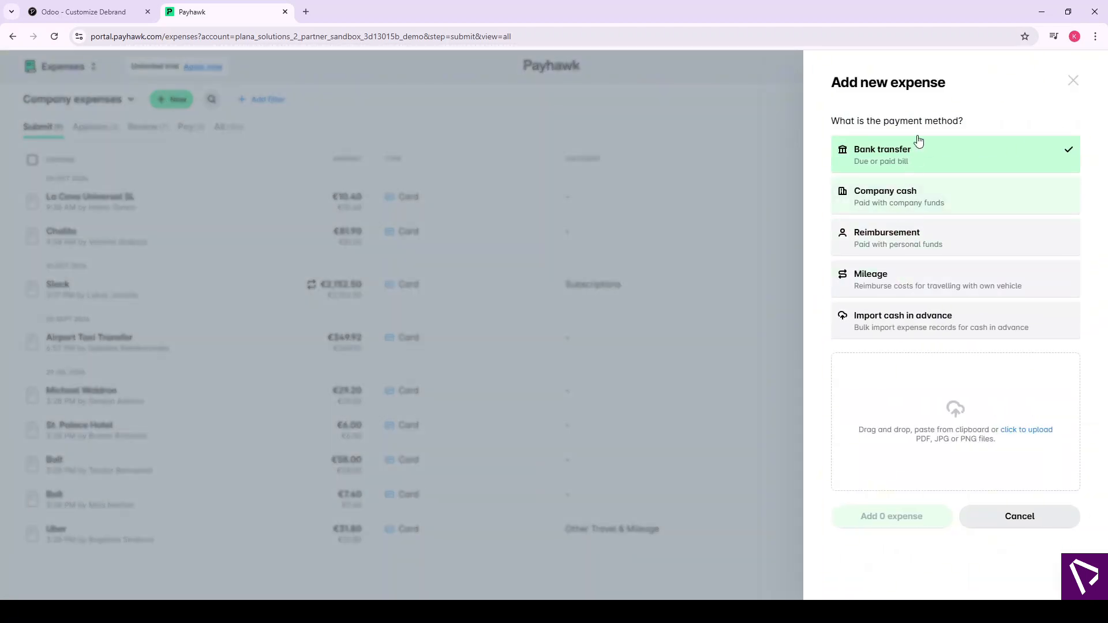
{"action": "left_click", "coordinate": [884, 202]}
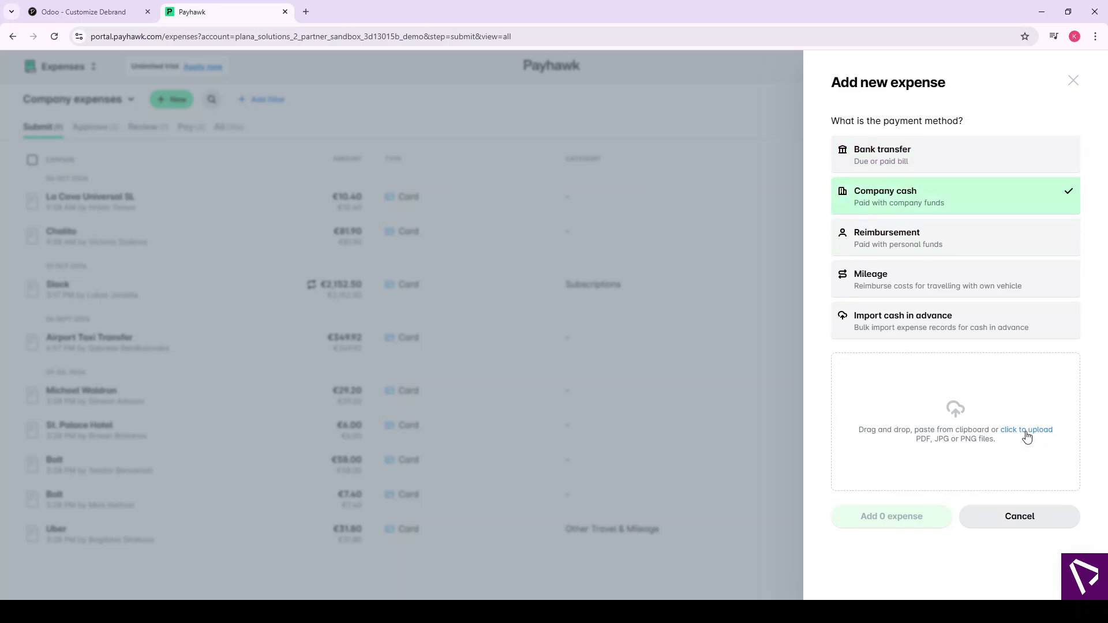
{"action": "left_click", "coordinate": [1026, 432]}
{"action": "left_click_drag", "start_coordinate": [450, 298], "coordinate": [888, 356]}
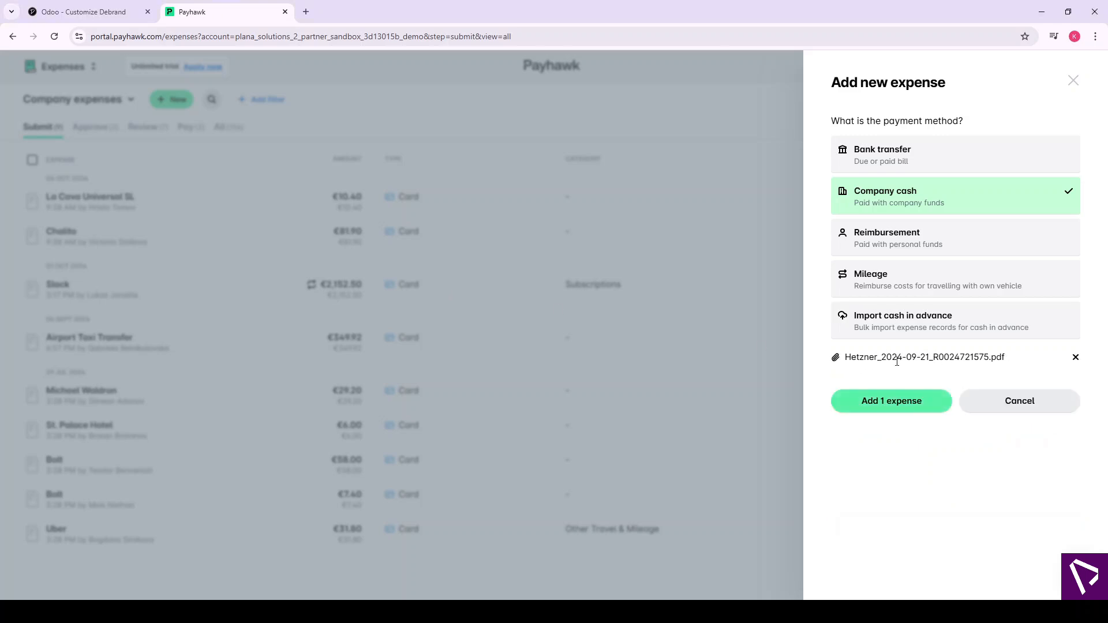
{"action": "left_click", "coordinate": [893, 405]}
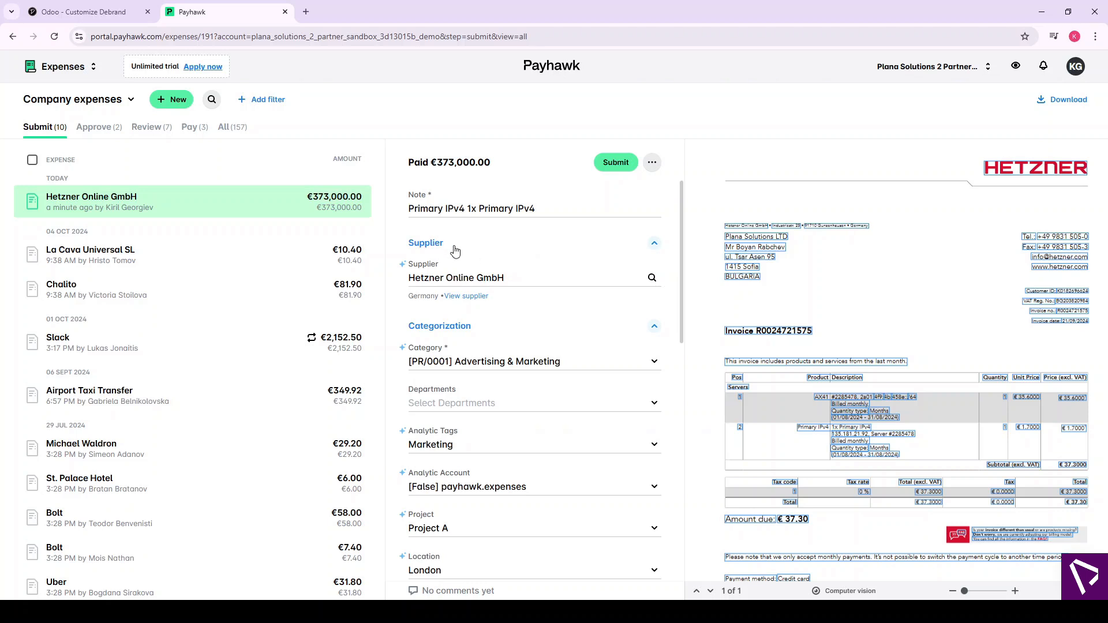
Search the expense's supplier by shortening its name and select the existing supplier Hetzner Online GmbH
{"action": "left_click", "coordinate": [546, 276]}
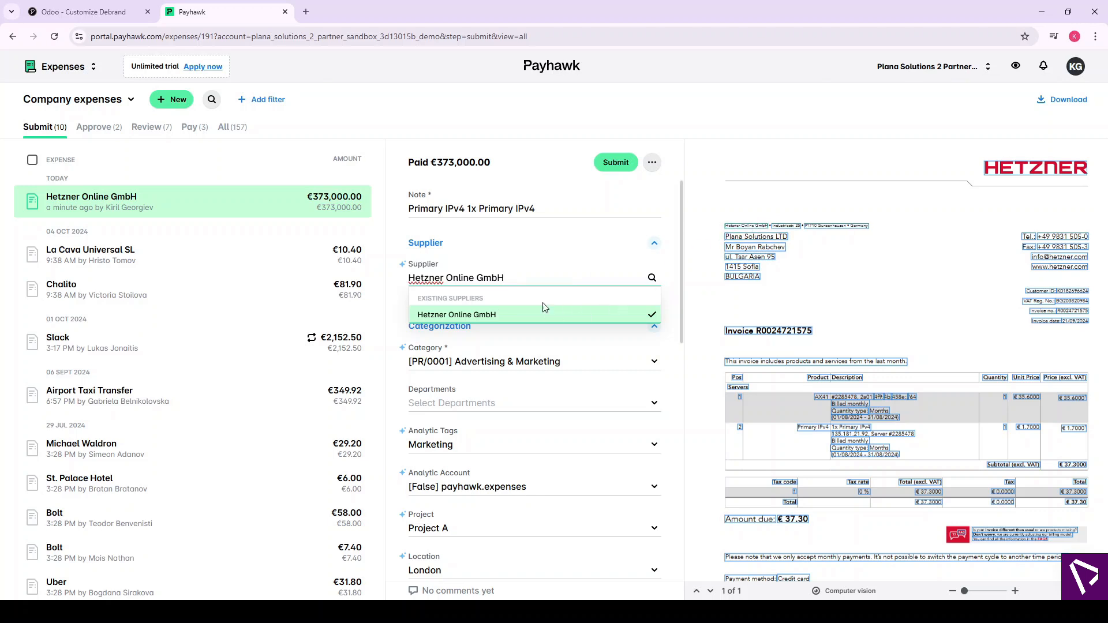
{"action": "key", "text": "BackSpace"}
{"action": "key", "text": "BackSpace"}
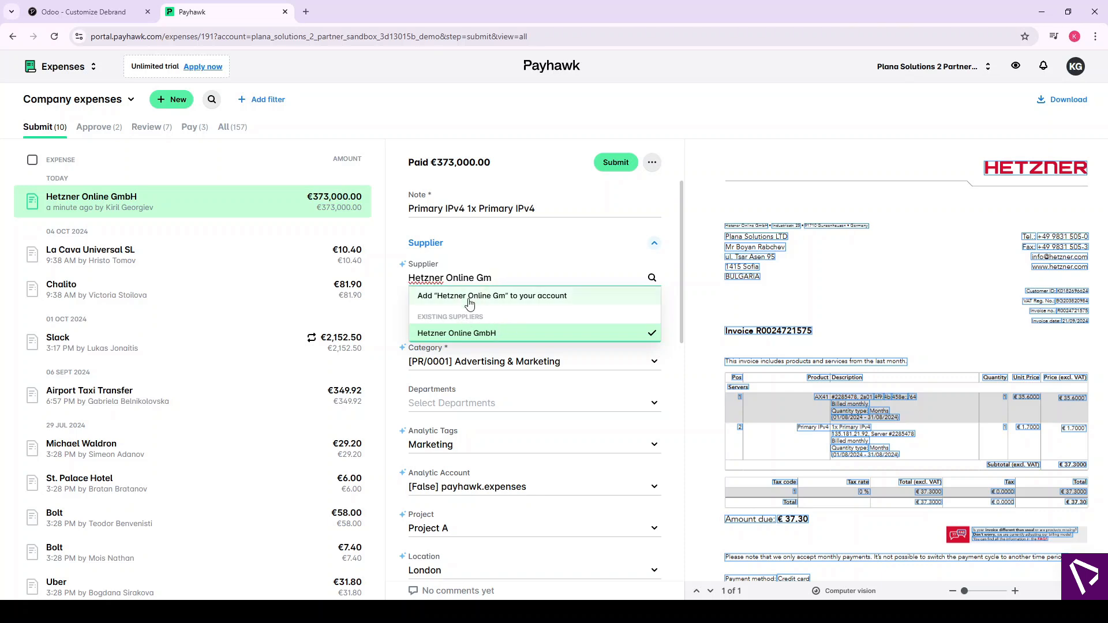
{"action": "left_click_drag", "start_coordinate": [419, 315], "coordinate": [482, 316]}
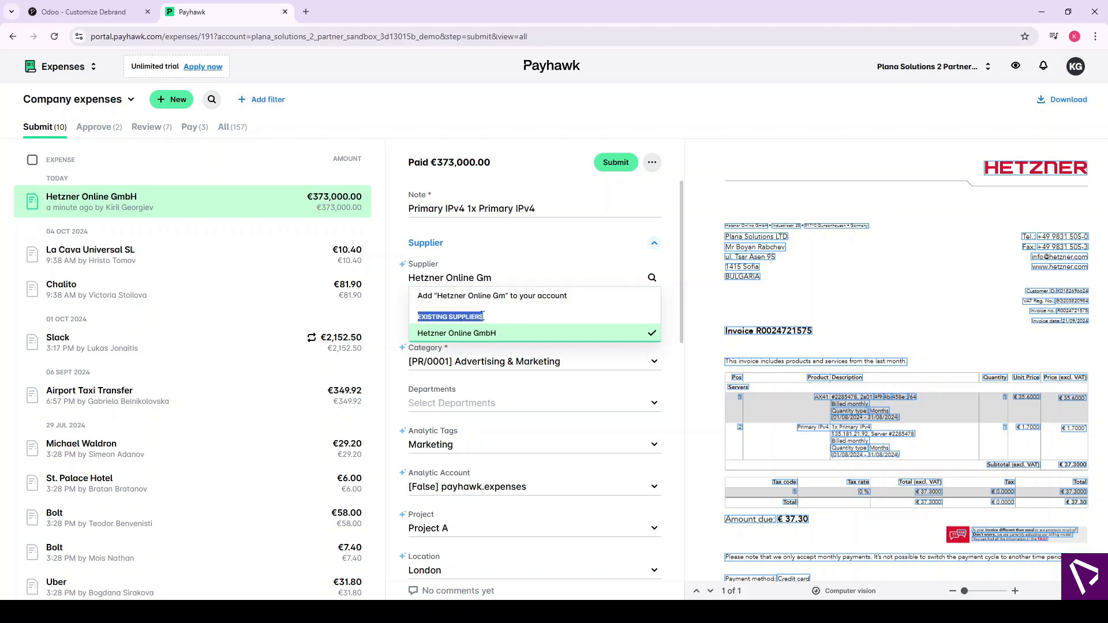
{"action": "left_click", "coordinate": [489, 334]}
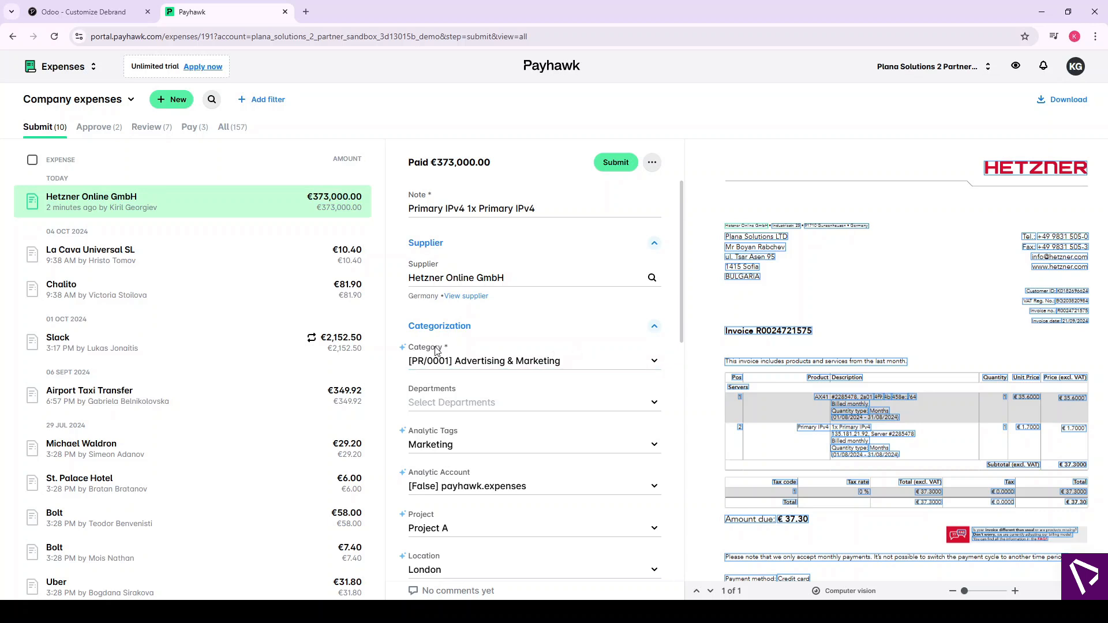
Choose [PR/0001] Advertising & Marketing as the expense category
{"action": "left_click", "coordinate": [597, 358]}
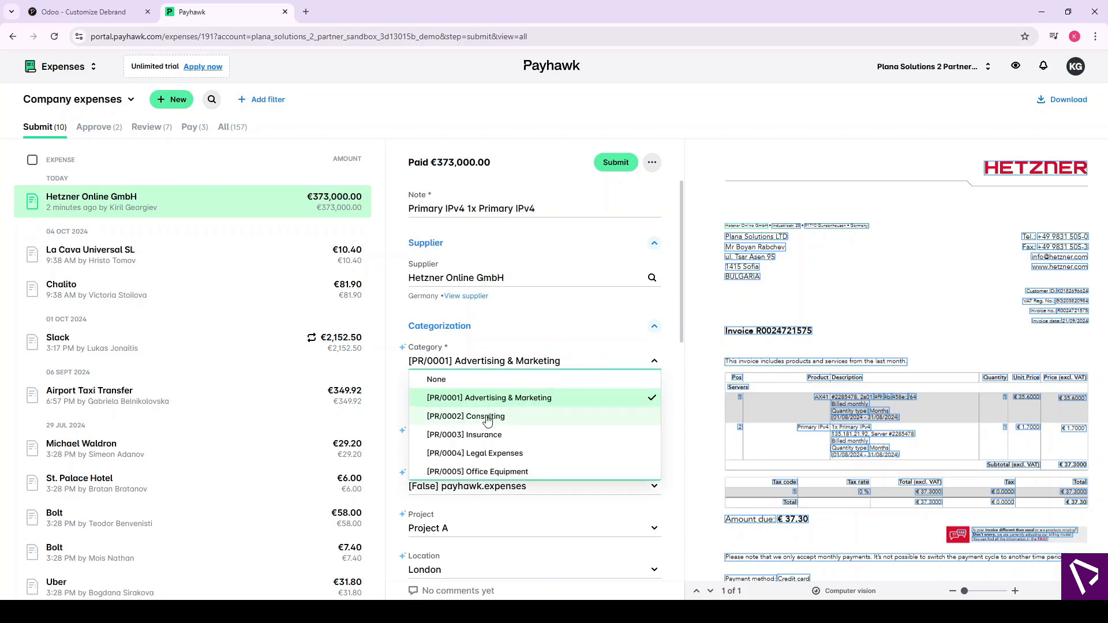
{"action": "type", "text": "w"}
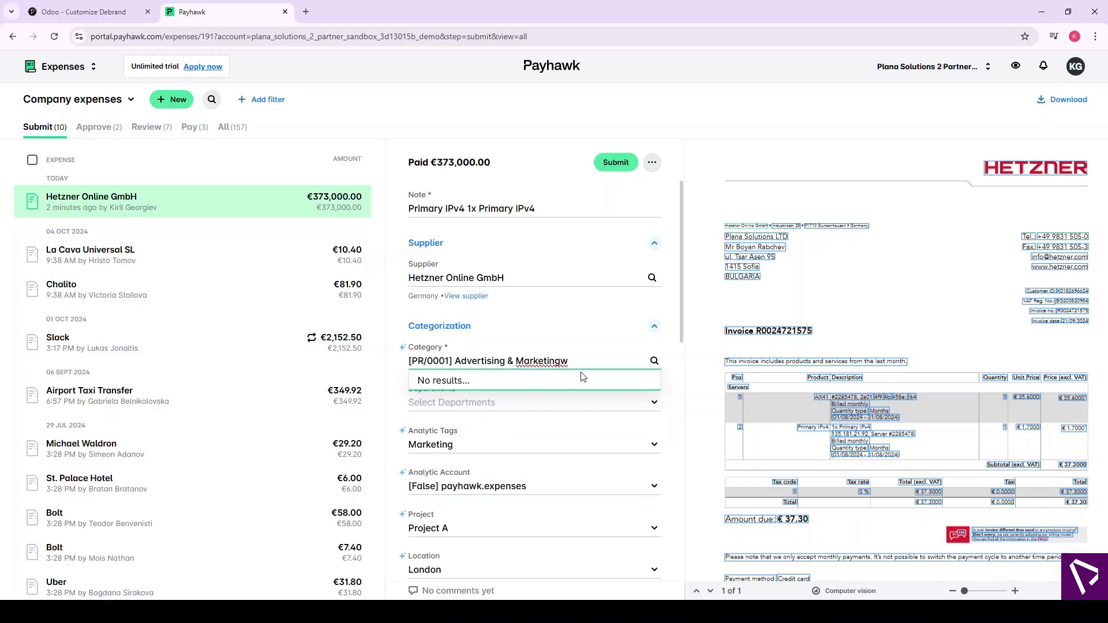
{"action": "key", "text": "BackSpace"}
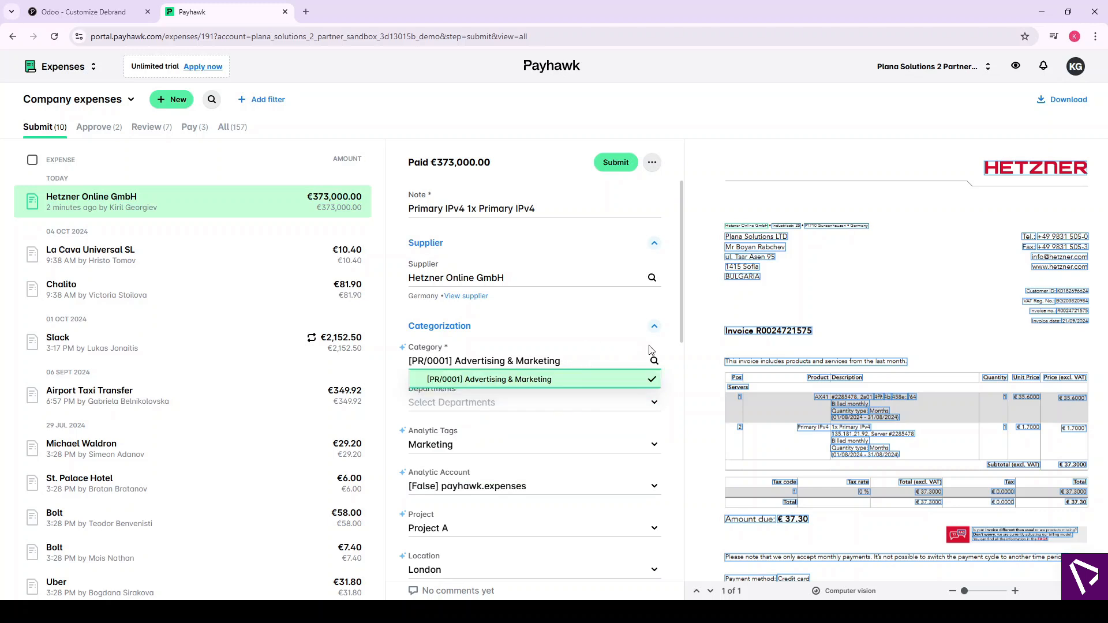
{"action": "left_click", "coordinate": [665, 348]}
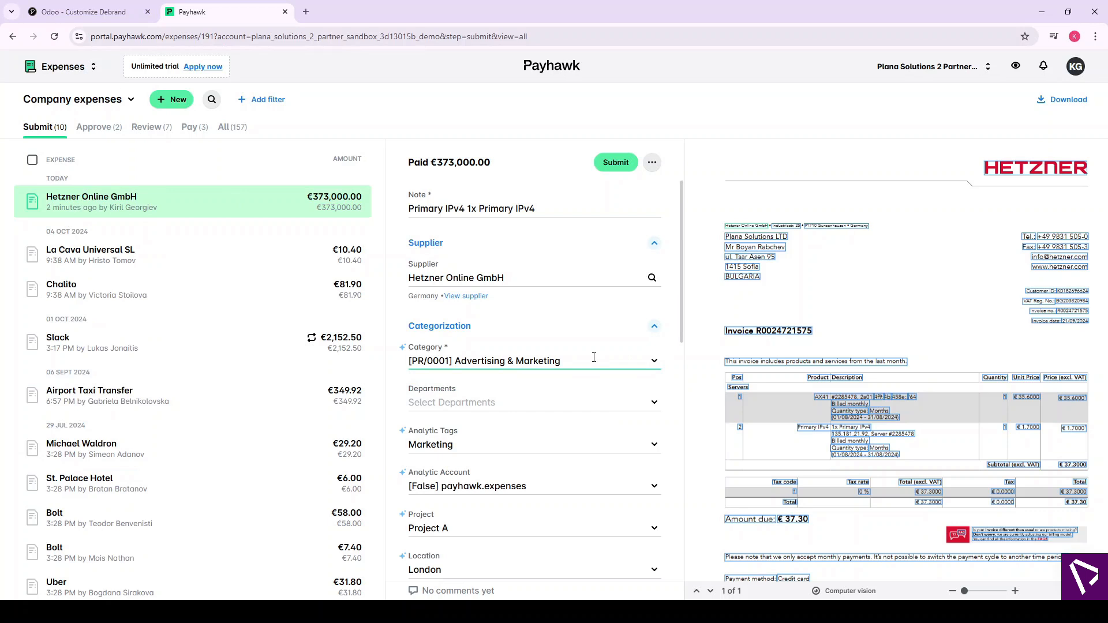
{"action": "left_click", "coordinate": [593, 359]}
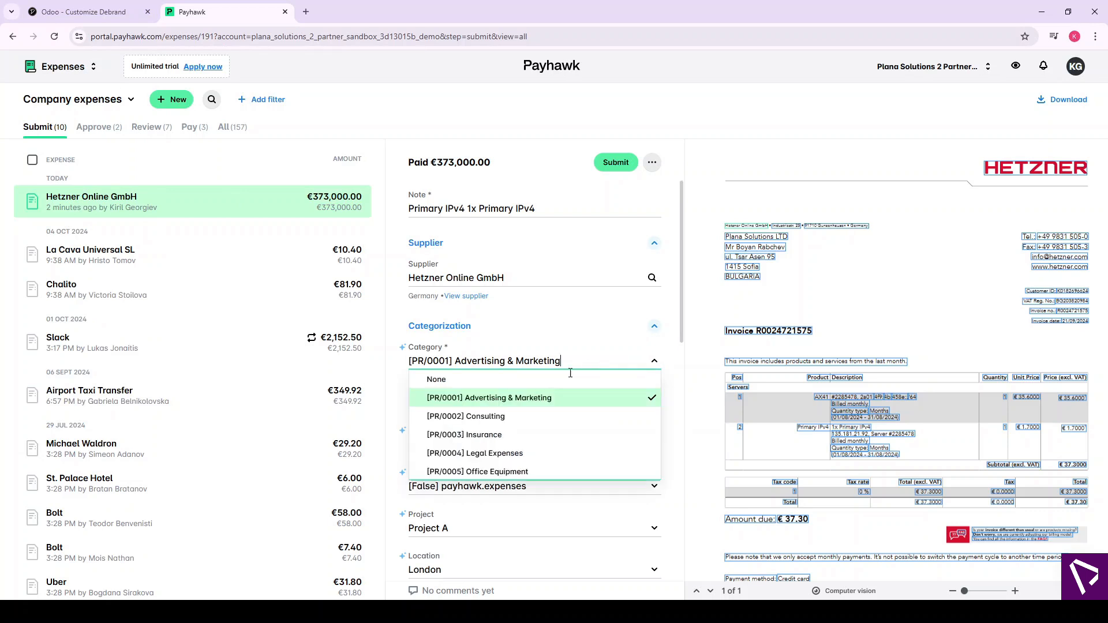
{"action": "left_click", "coordinate": [522, 401]}
Select Marketing as the analytic tag and check the analytic account choices for the expense
{"action": "scroll", "coordinate": [586, 363], "scroll_direction": "down", "scroll_amount": 2}
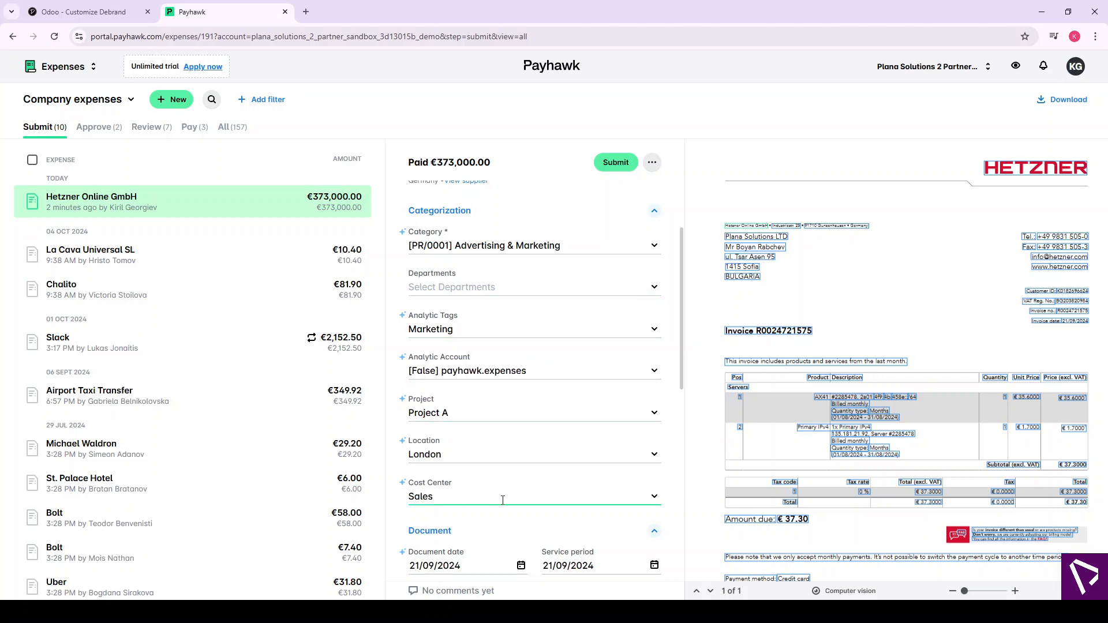
{"action": "left_click", "coordinate": [563, 331]}
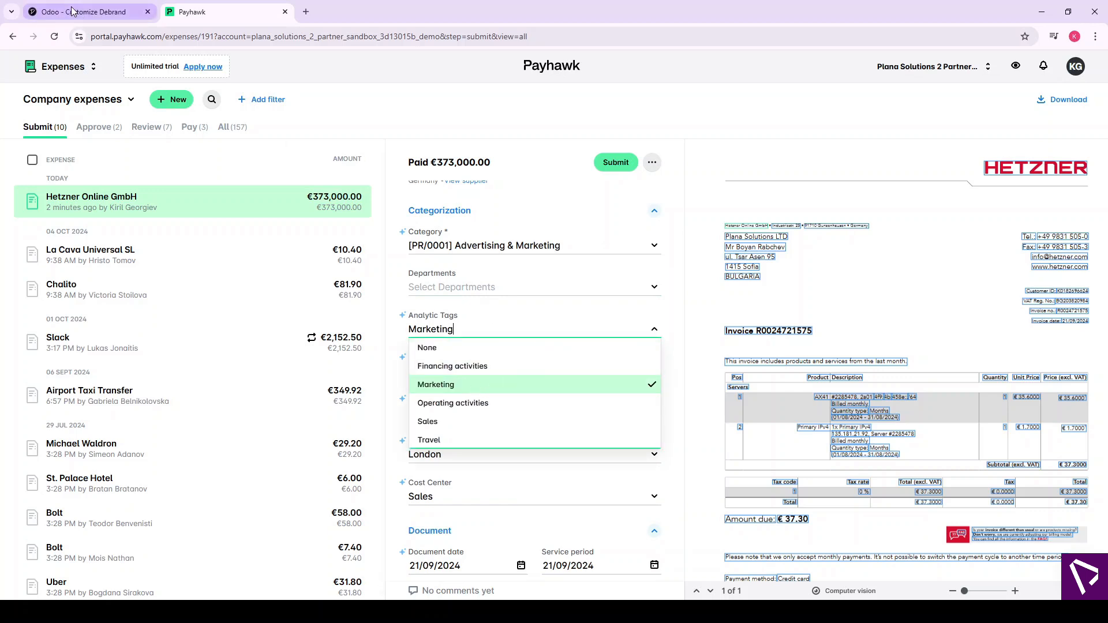
{"action": "left_click", "coordinate": [478, 385]}
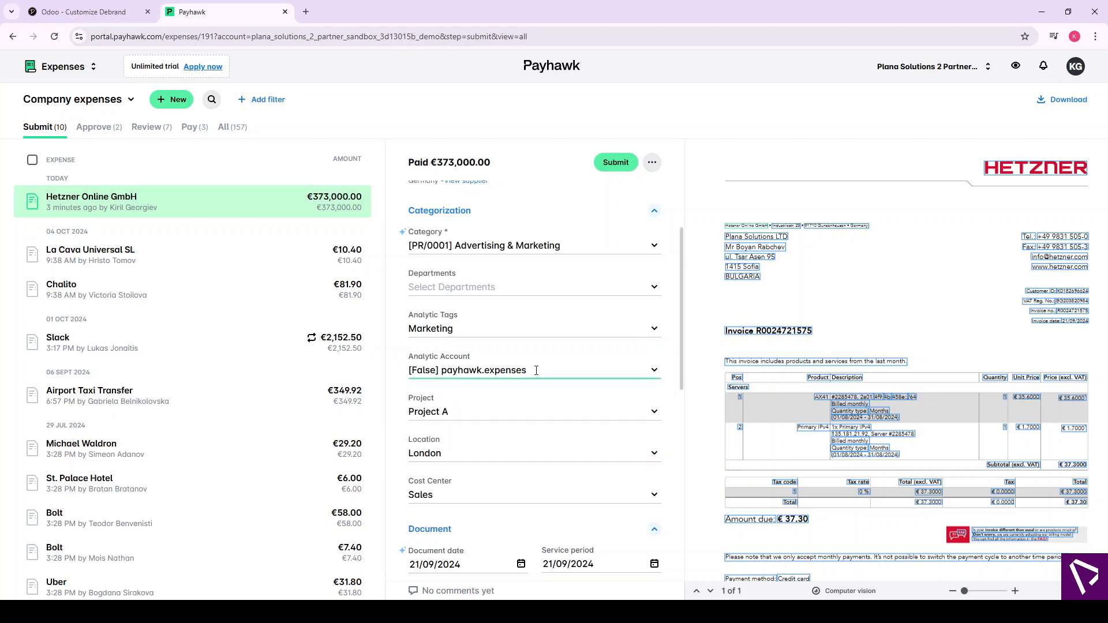
{"action": "left_click", "coordinate": [577, 371]}
{"action": "left_click", "coordinate": [503, 453]}
Check the document type choices and append "-5" to the document number of the expense
{"action": "scroll", "coordinate": [556, 393], "scroll_direction": "down", "scroll_amount": 5}
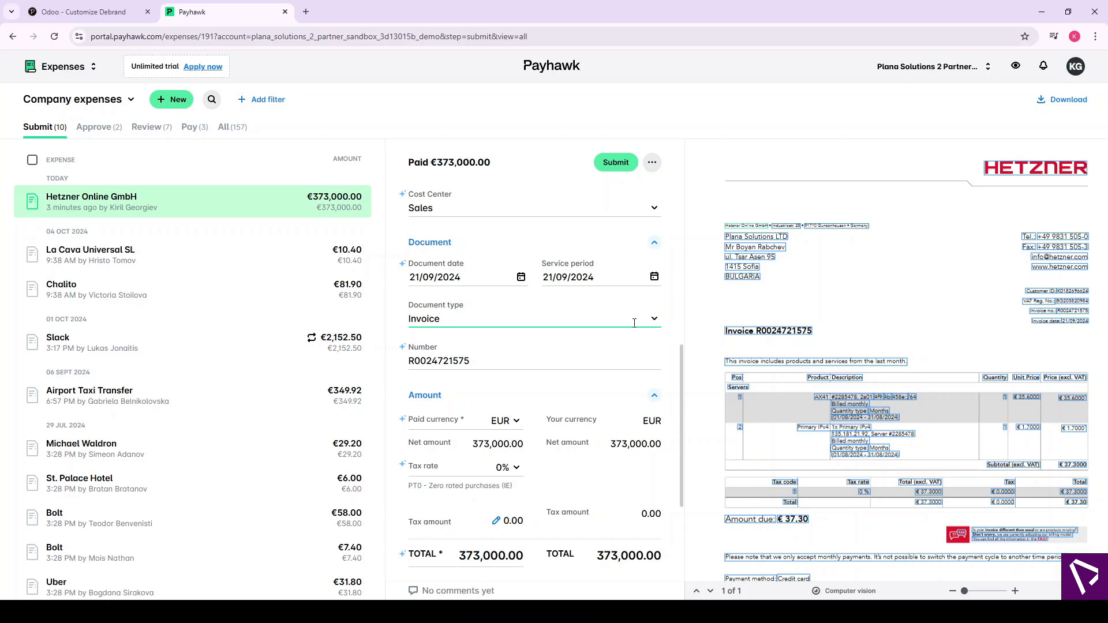
{"action": "left_click", "coordinate": [488, 324]}
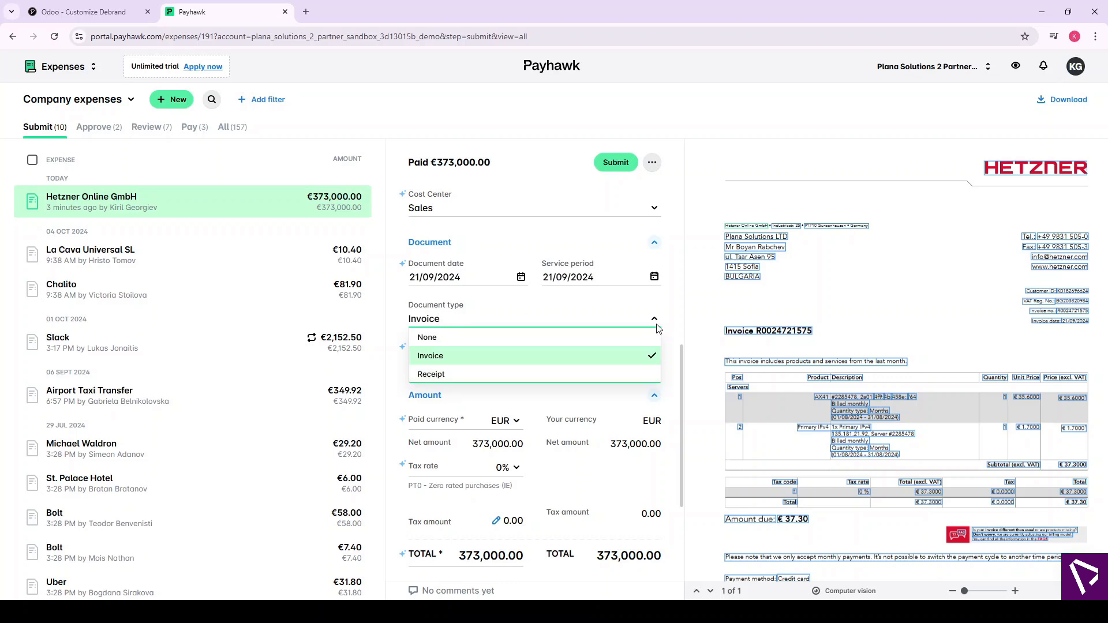
{"action": "left_click", "coordinate": [671, 322]}
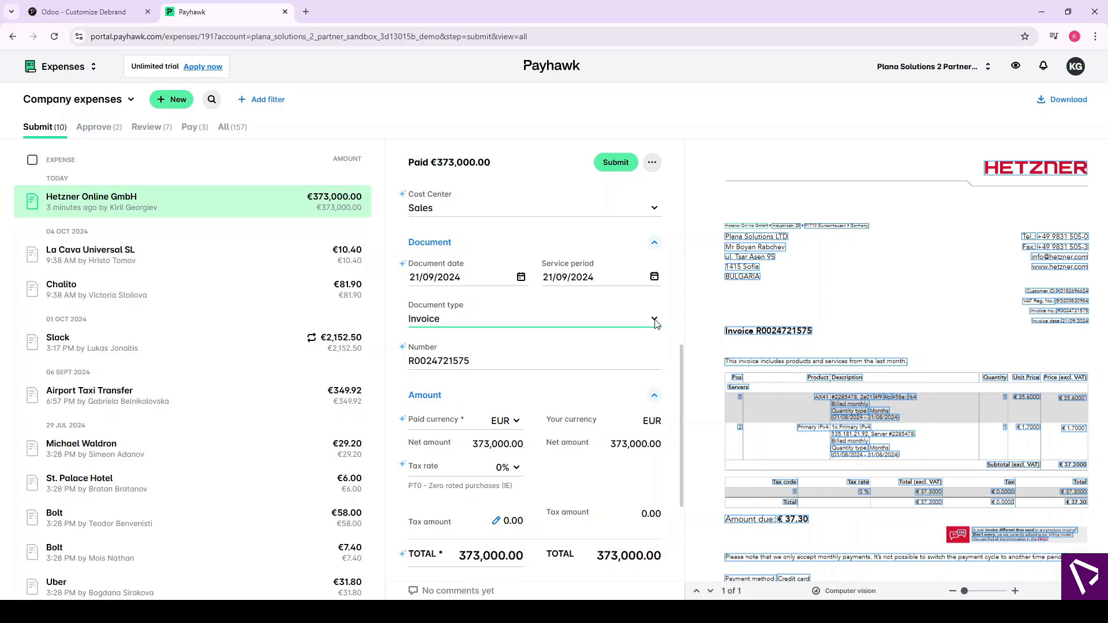
{"action": "left_click", "coordinate": [497, 362]}
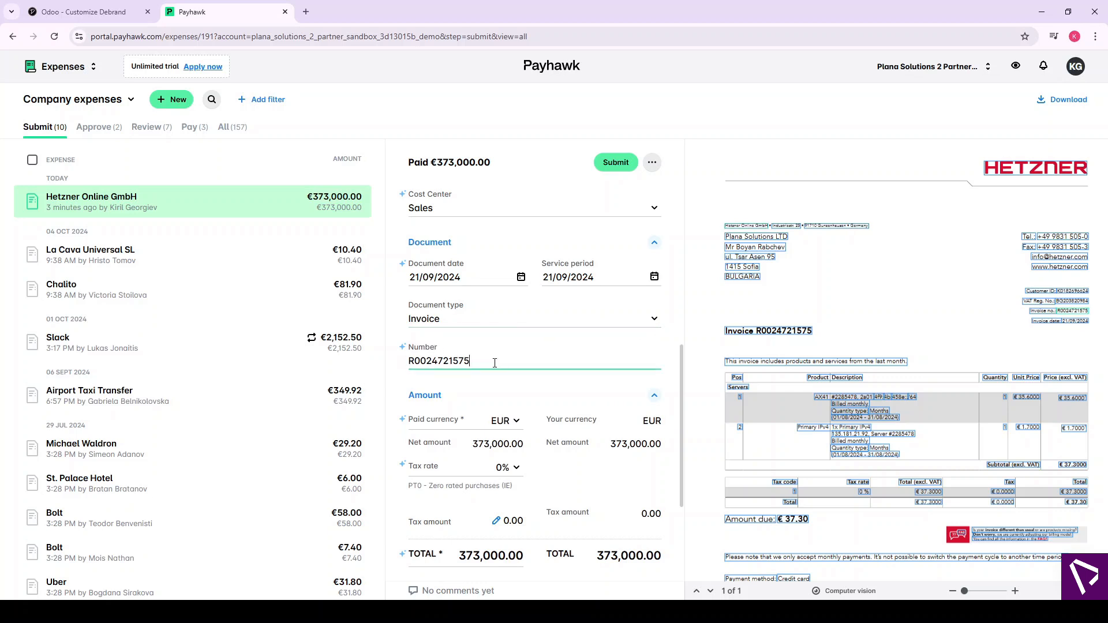
{"action": "type", "text": "-"}
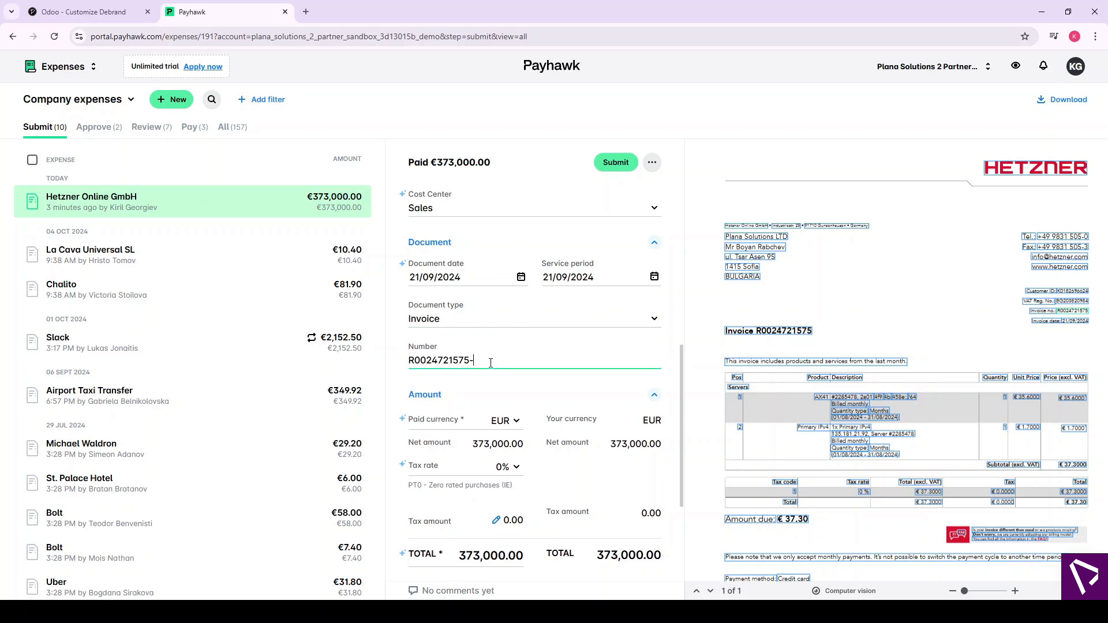
{"action": "left_click", "coordinate": [672, 361]}
Check the tax rate choices and set the expense's total amount to 37.30 EUR
{"action": "scroll", "coordinate": [519, 367], "scroll_direction": "down", "scroll_amount": 1}
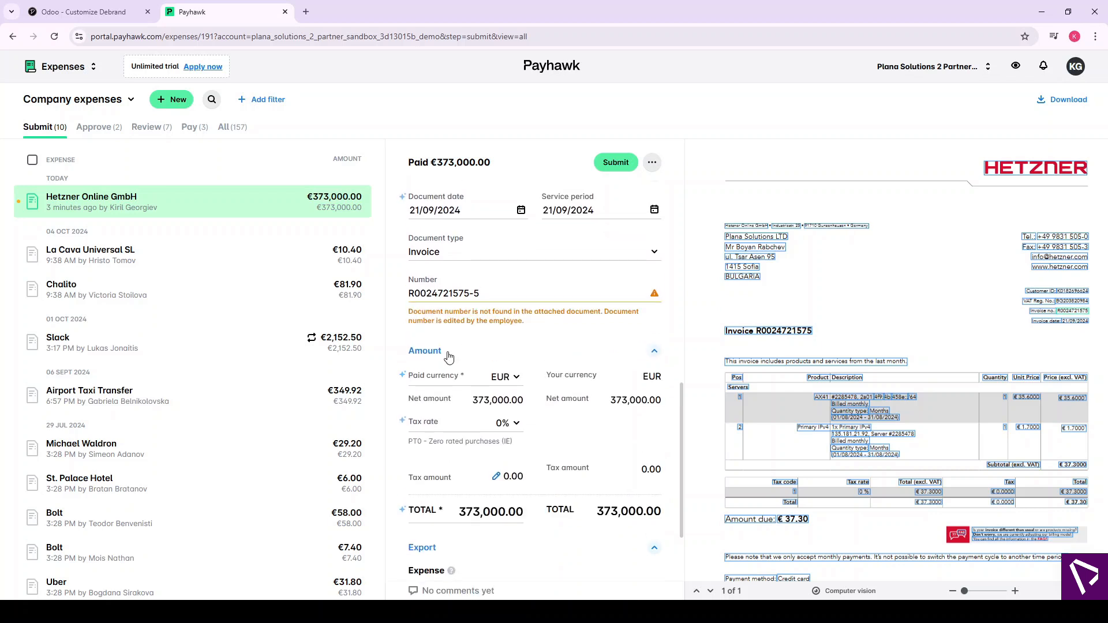
{"action": "scroll", "coordinate": [450, 356], "scroll_direction": "down", "scroll_amount": 1}
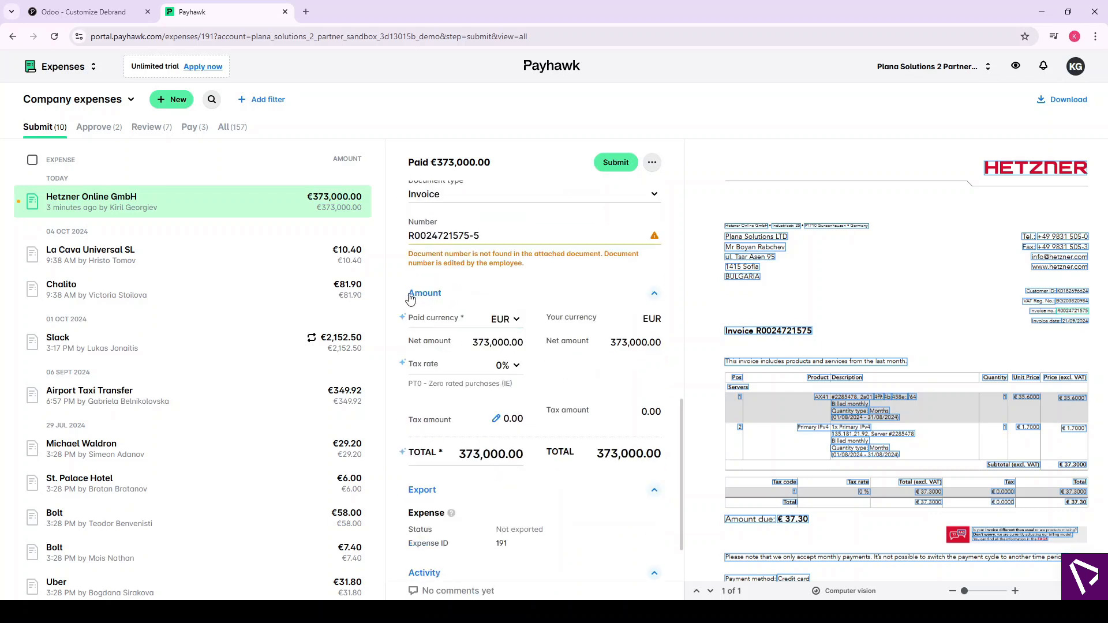
{"action": "scroll", "coordinate": [464, 300], "scroll_direction": "down", "scroll_amount": 1}
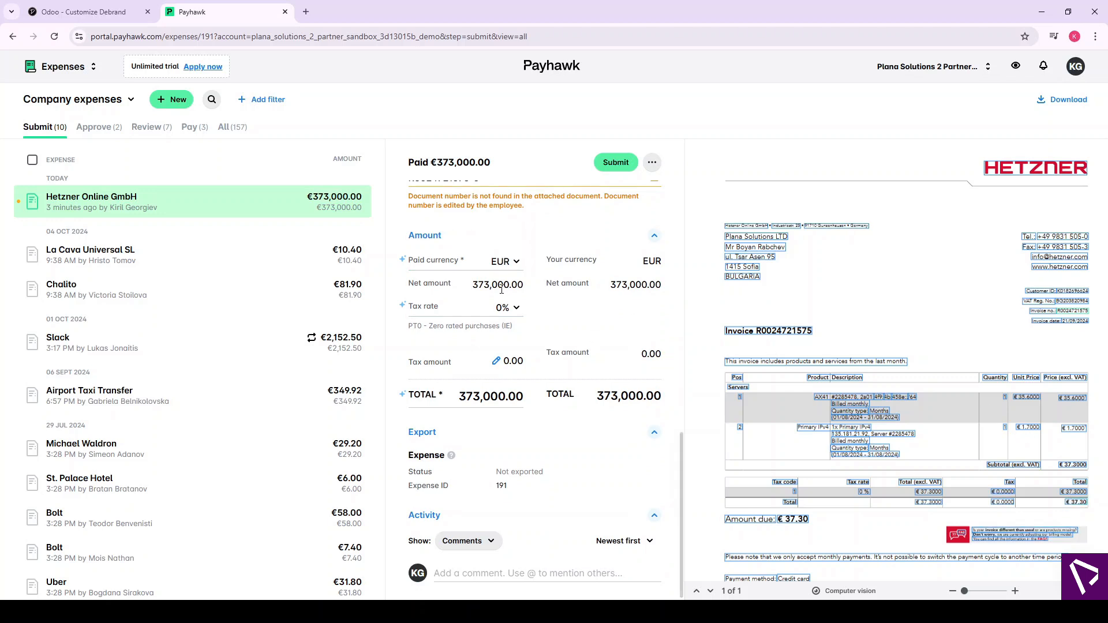
{"action": "left_click", "coordinate": [508, 308]}
{"action": "double_click", "coordinate": [448, 328]}
{"action": "left_click_drag", "start_coordinate": [463, 395], "coordinate": [509, 398]}
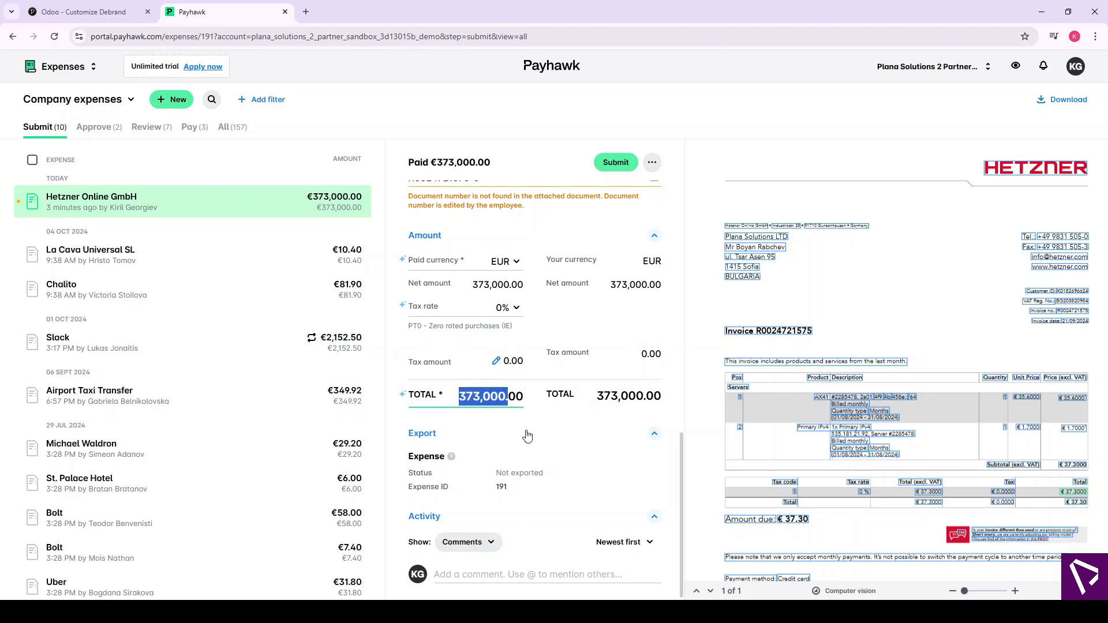
{"action": "type", "text": "37."}
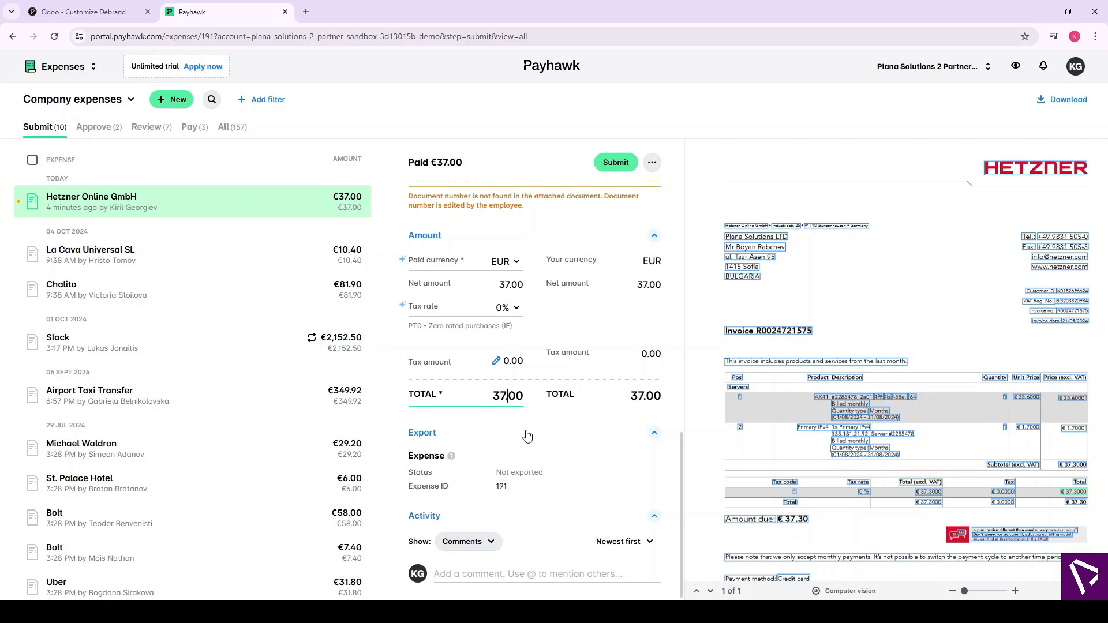
{"action": "type", "text": "3"}
{"action": "left_click", "coordinate": [576, 428]}
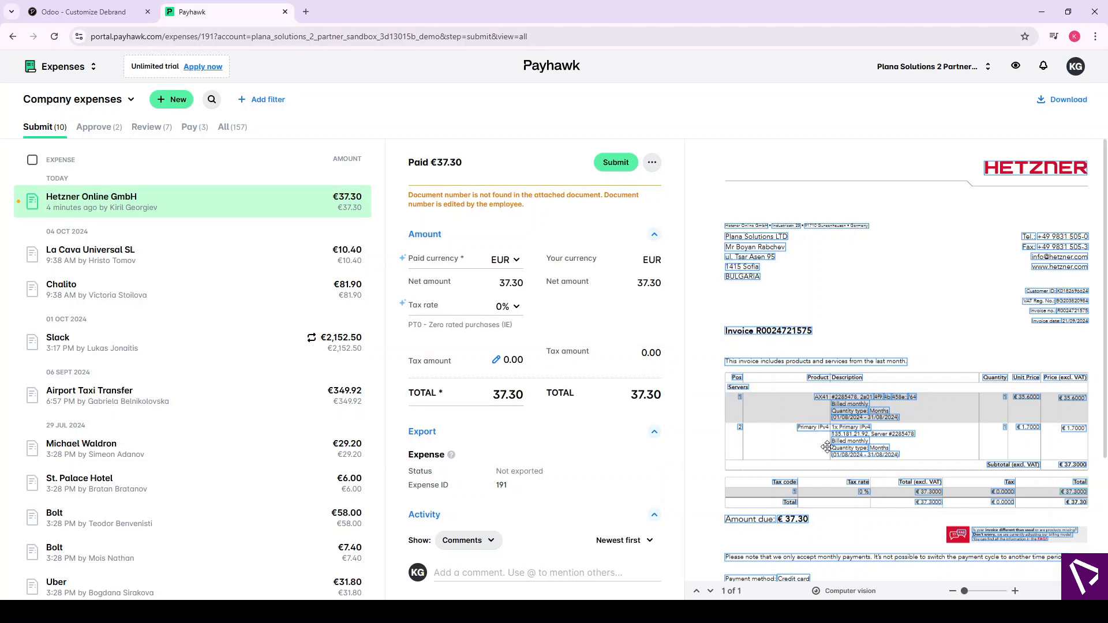
Submit the Hetzner Online GmbH expense and look over its fields on the review form
{"action": "scroll", "coordinate": [496, 421], "scroll_direction": "down", "scroll_amount": 1}
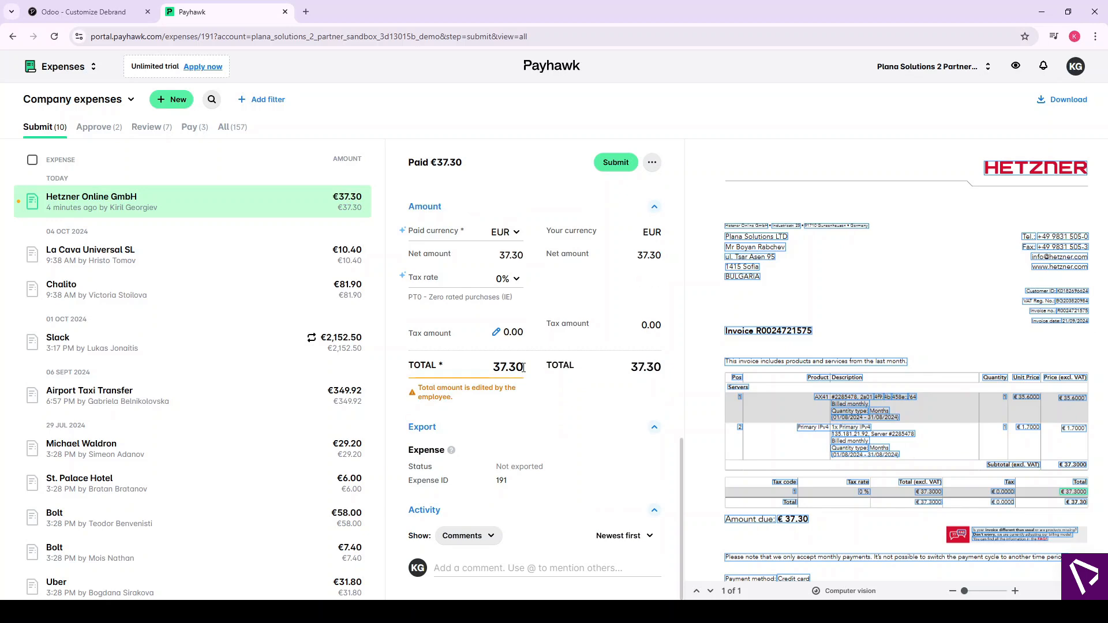
{"action": "scroll", "coordinate": [531, 378], "scroll_direction": "up", "scroll_amount": 10}
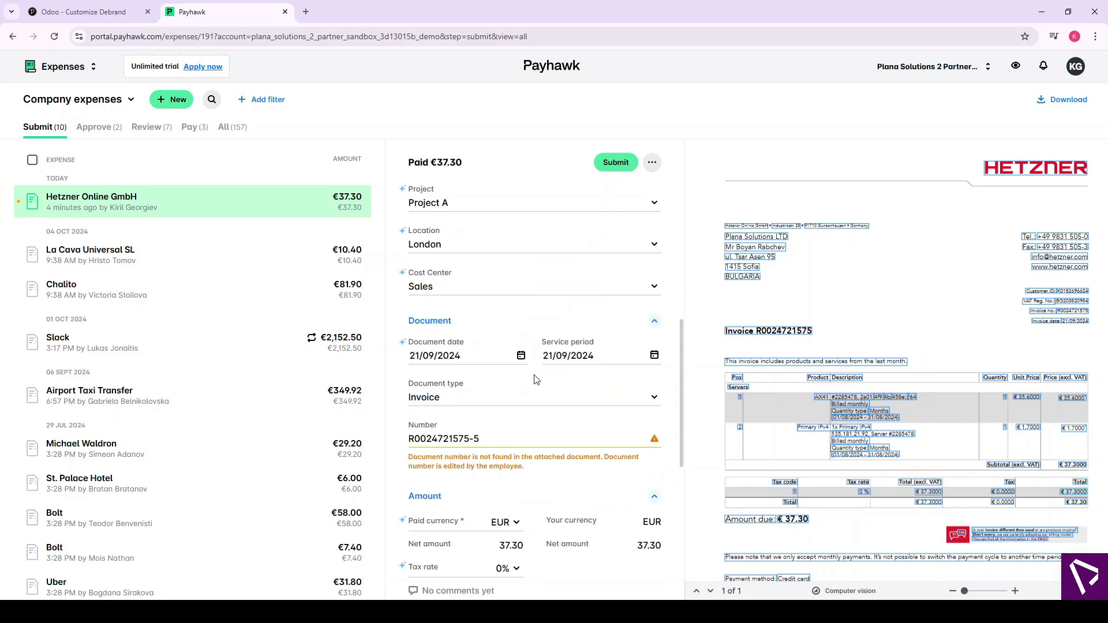
{"action": "left_click", "coordinate": [607, 164]}
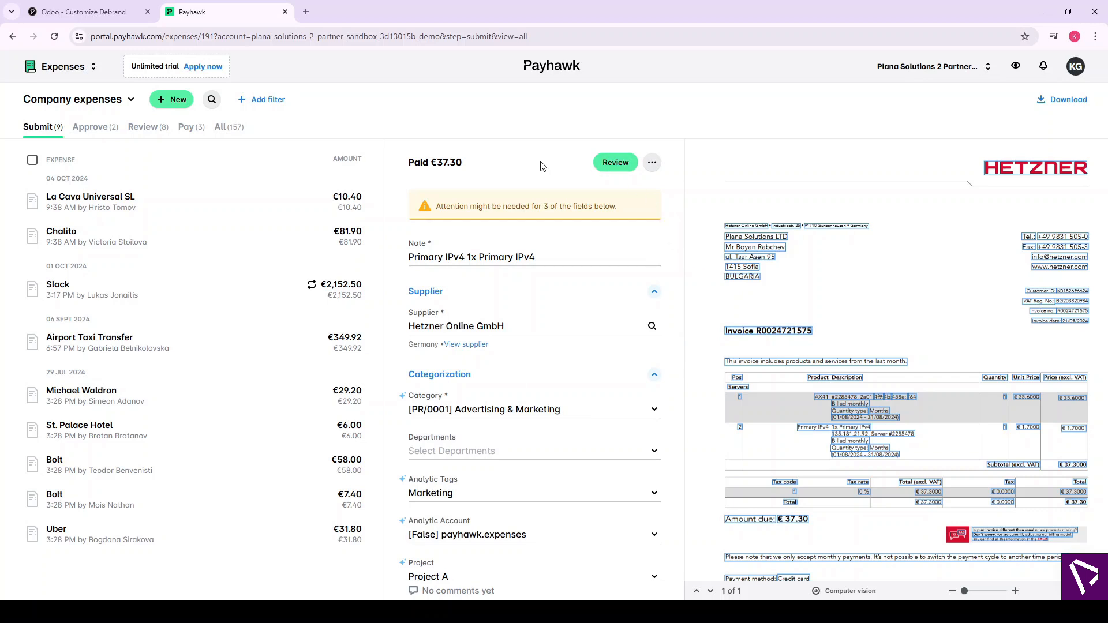
{"action": "scroll", "coordinate": [561, 327], "scroll_direction": "down", "scroll_amount": 3}
{"action": "scroll", "coordinate": [561, 326], "scroll_direction": "down", "scroll_amount": 3}
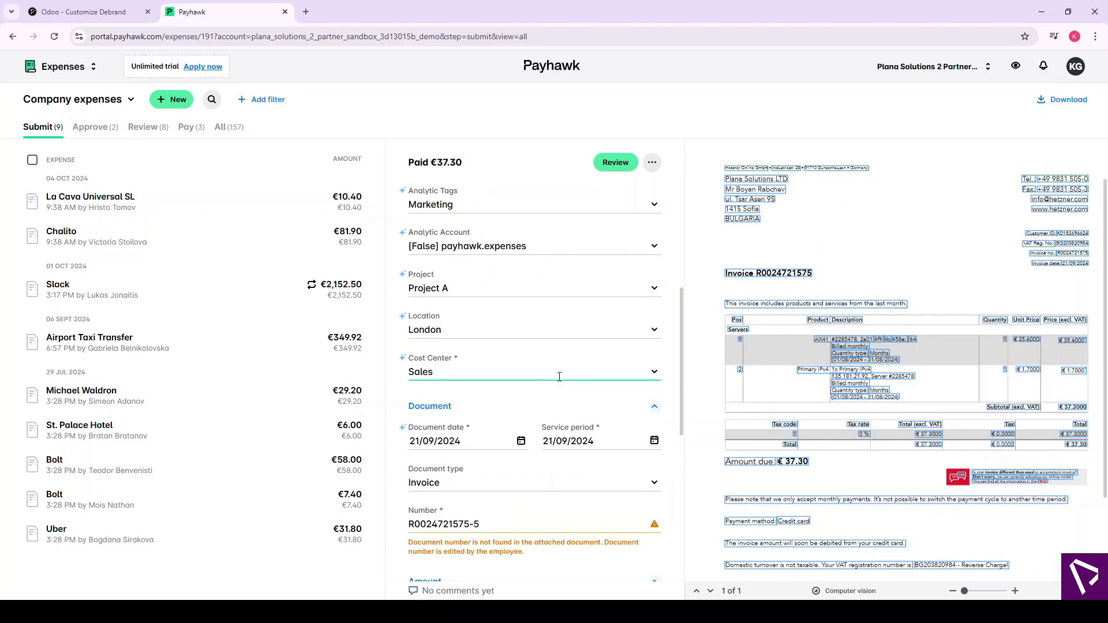
{"action": "scroll", "coordinate": [517, 392], "scroll_direction": "up", "scroll_amount": 6}
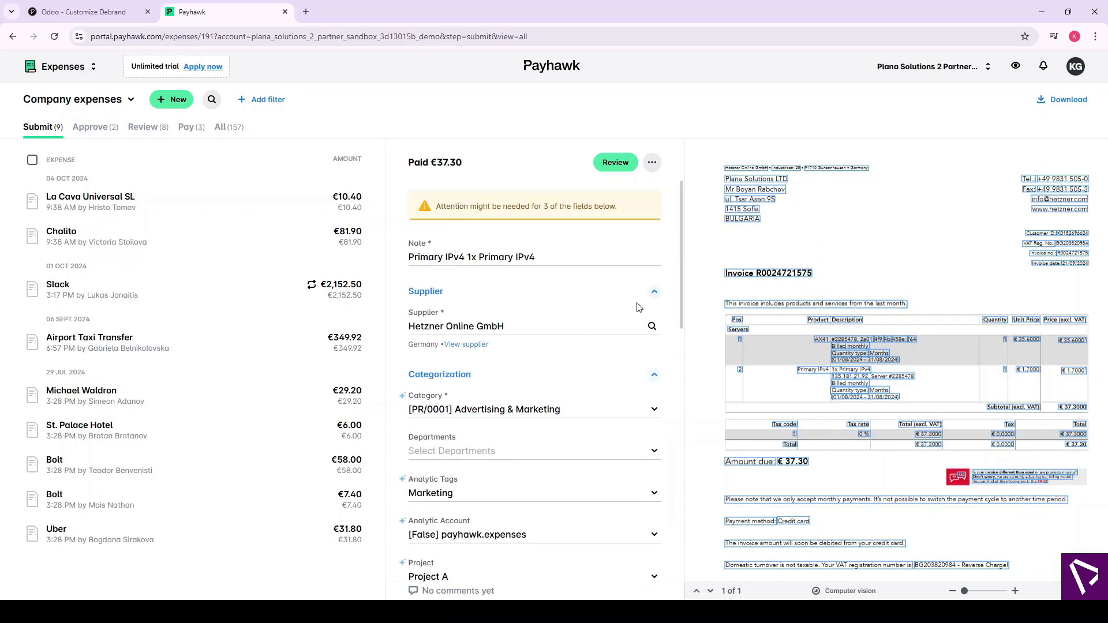